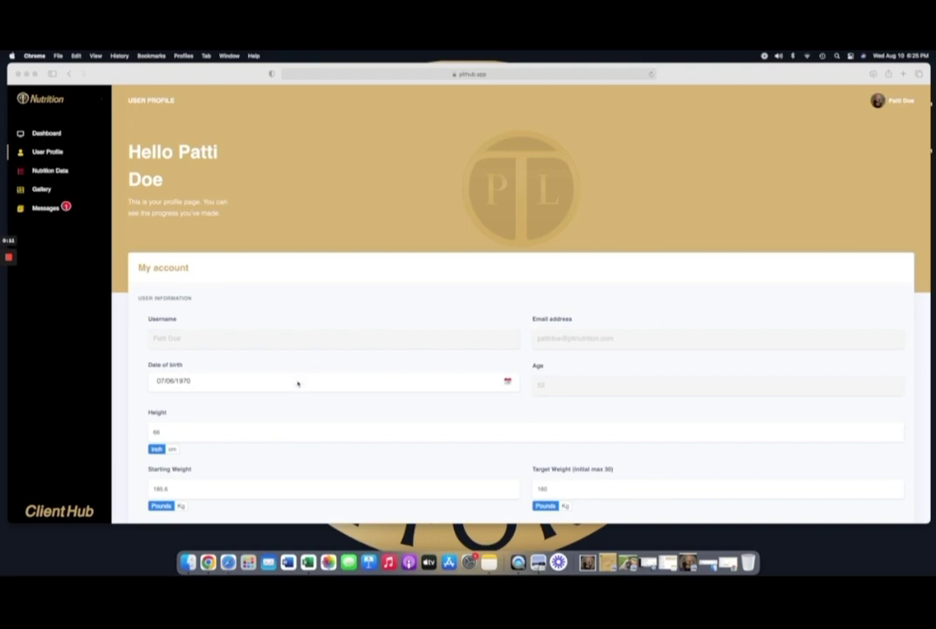
scroll(291, 439, down, 2)
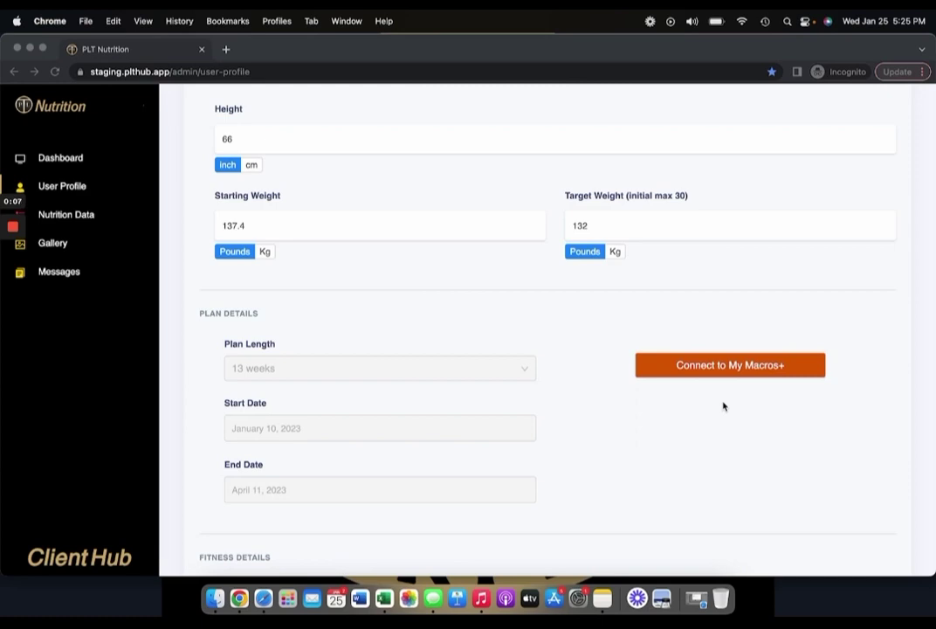
click(719, 367)
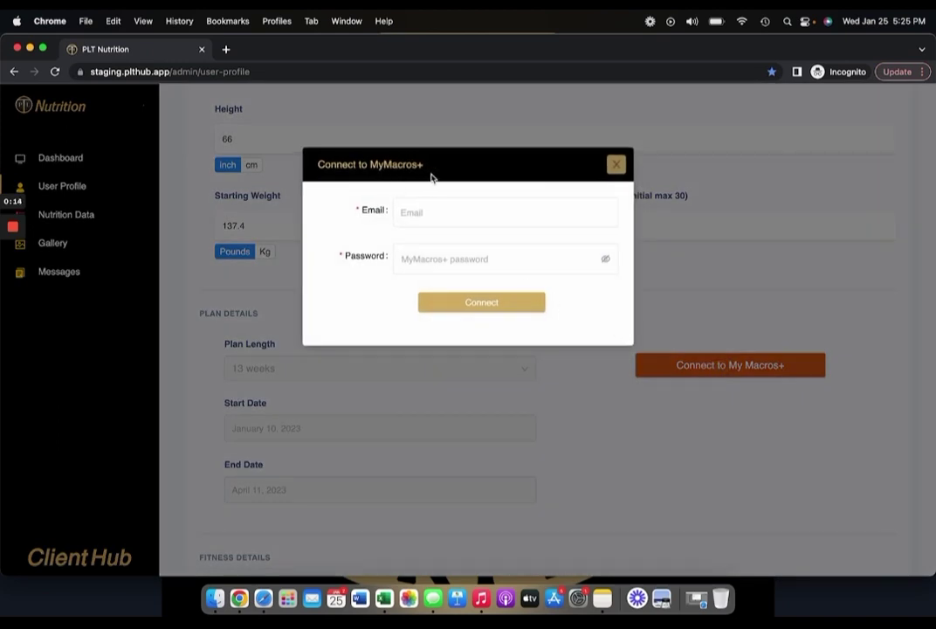
click(435, 212)
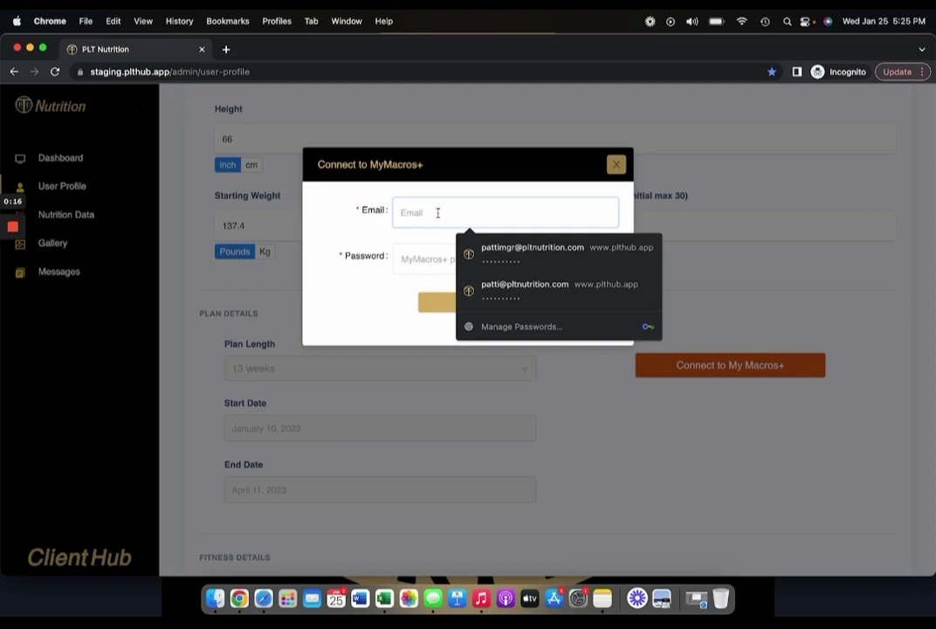
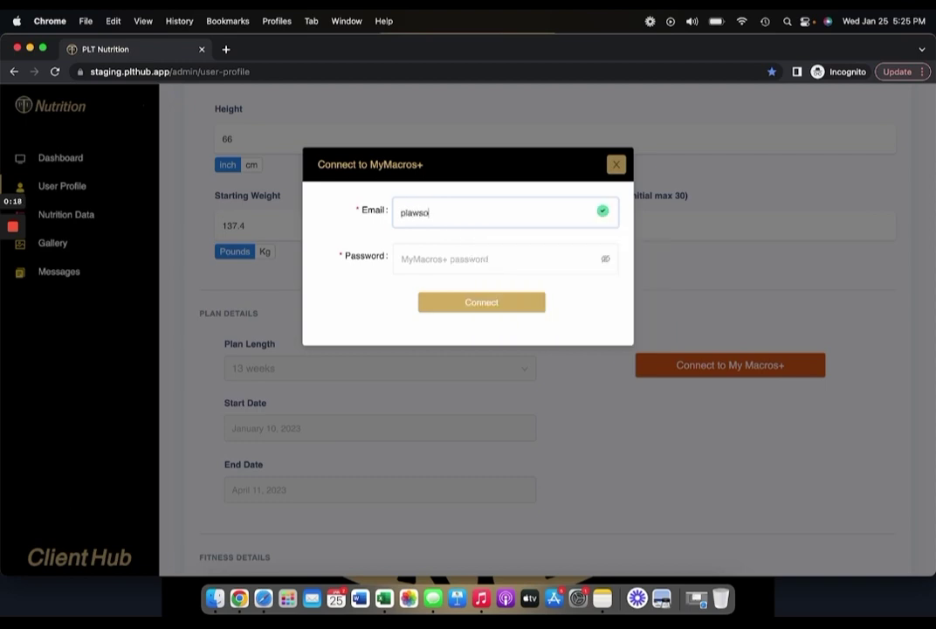
click(438, 258)
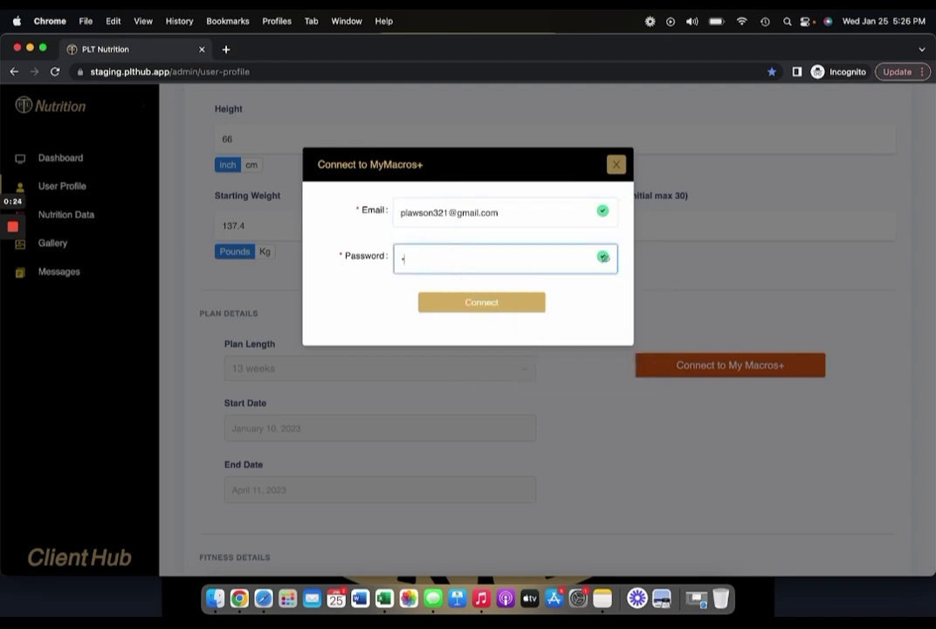
click(482, 303)
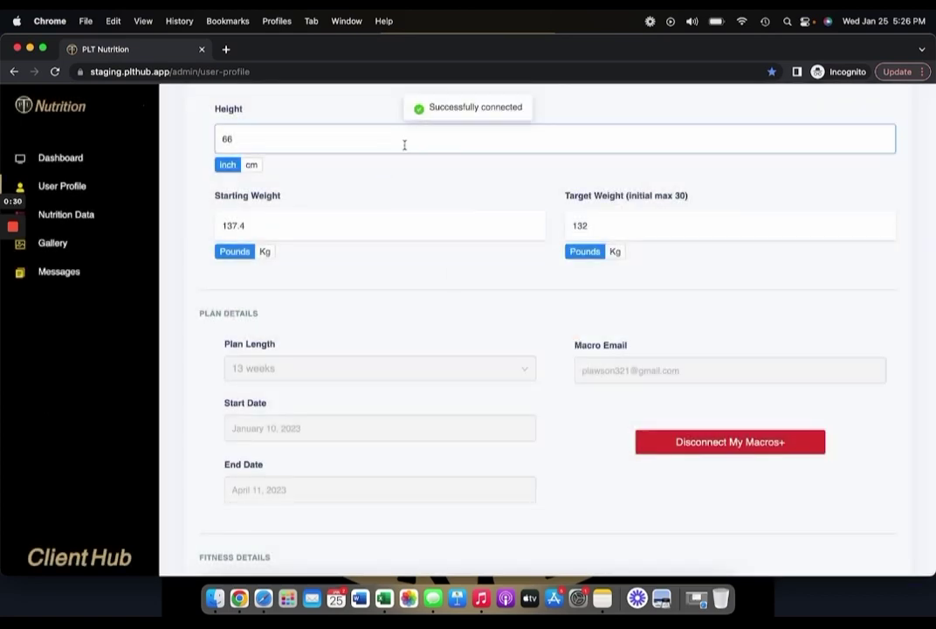
Upload PLT Profile Pic to the Gallery and set it as the profile picture
click(527, 240)
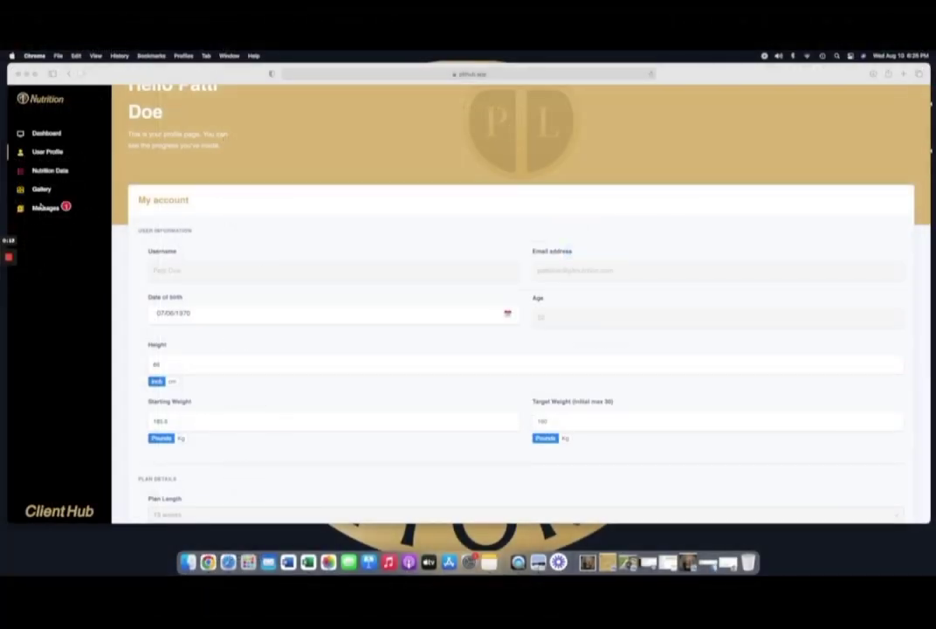
click(39, 190)
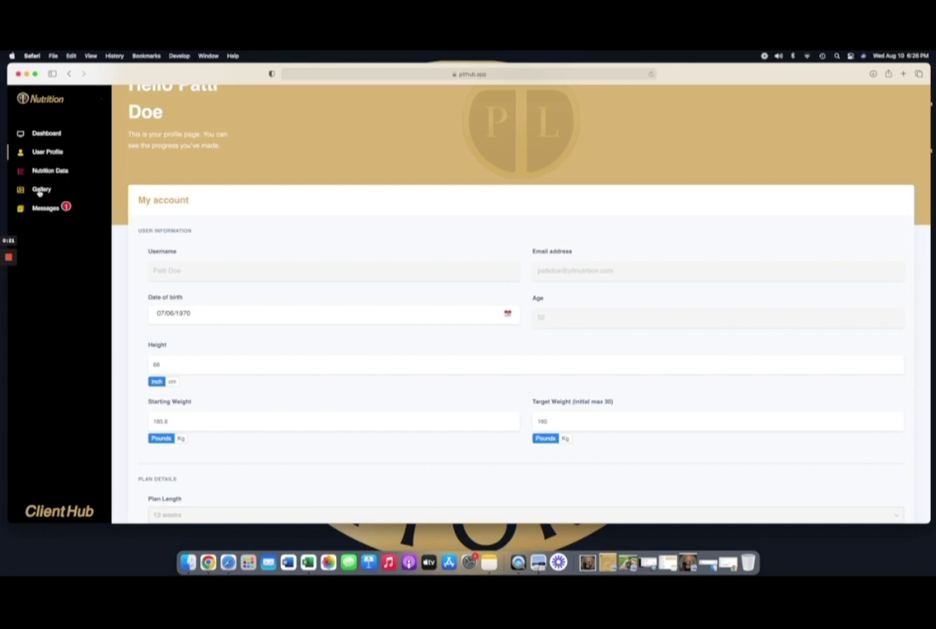
click(39, 191)
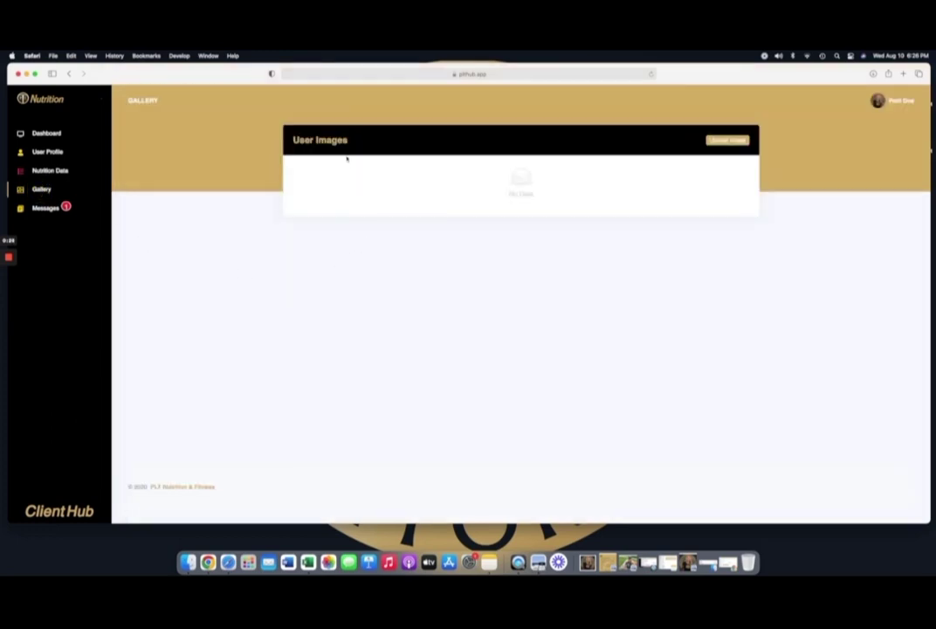
click(728, 142)
click(398, 164)
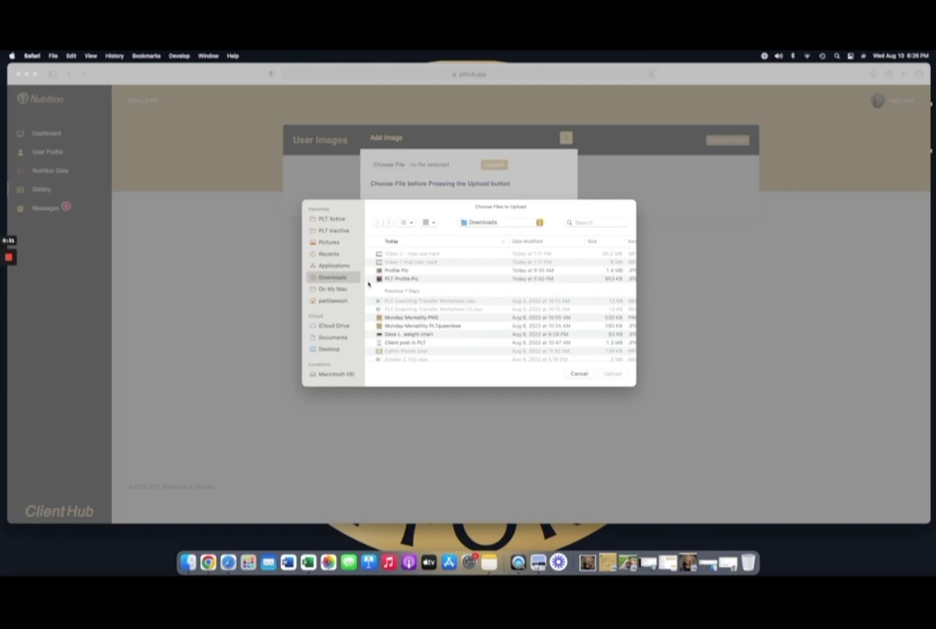
click(385, 277)
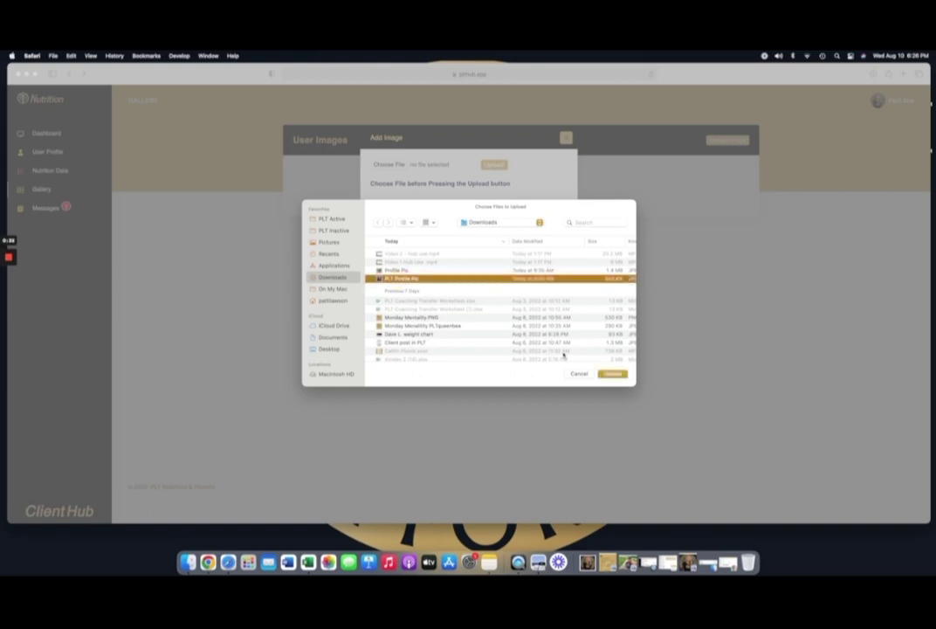
click(613, 374)
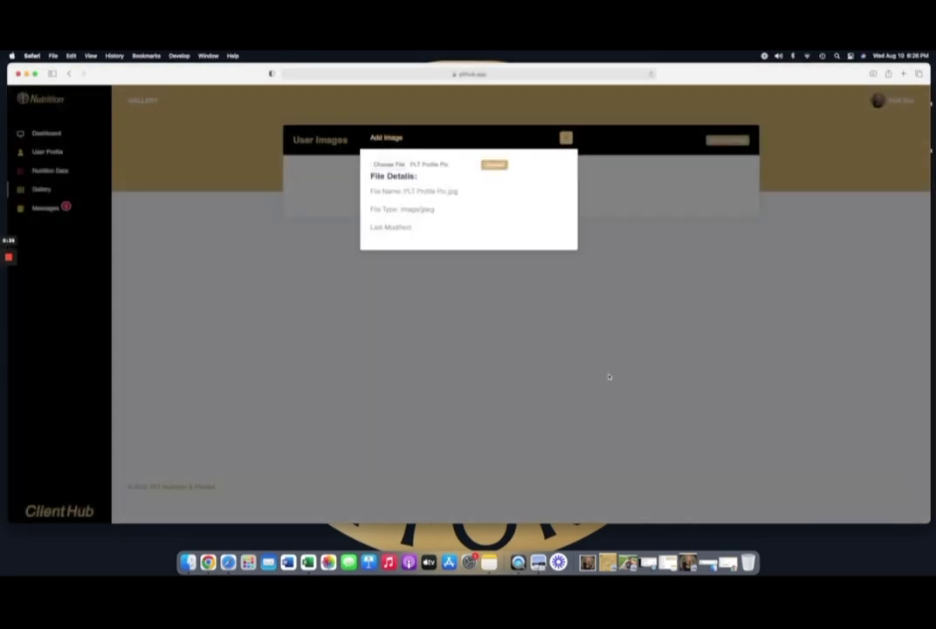
click(494, 167)
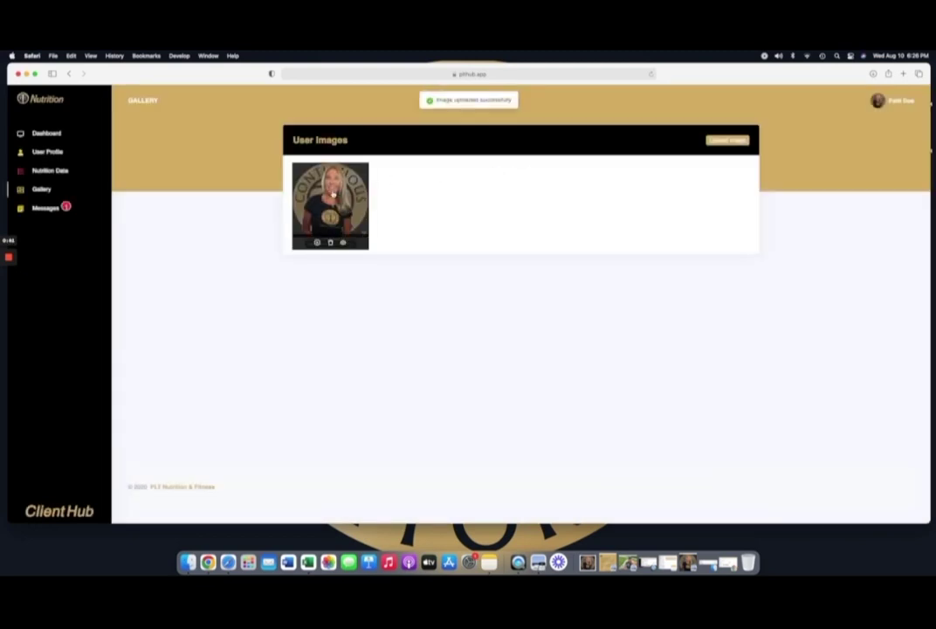
click(317, 244)
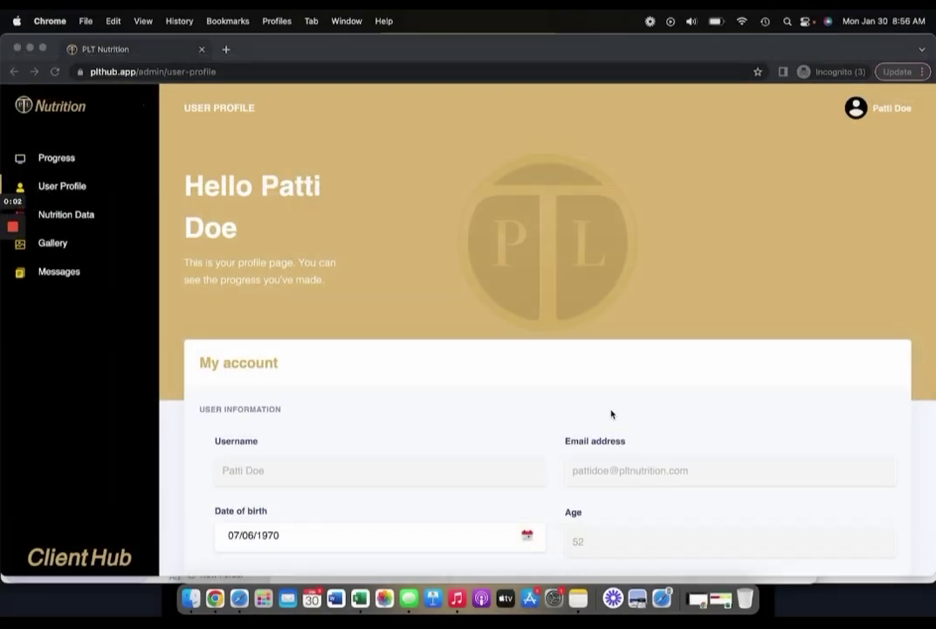
Open the Progress dashboard and start a new body measurement entry
click(59, 160)
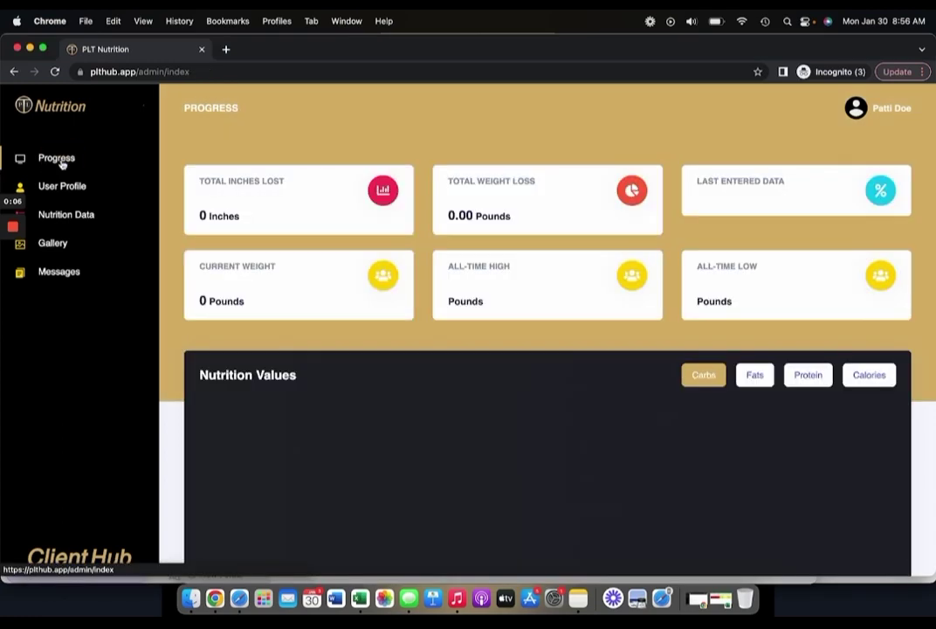
scroll(340, 341, down, 1)
scroll(341, 341, down, 5)
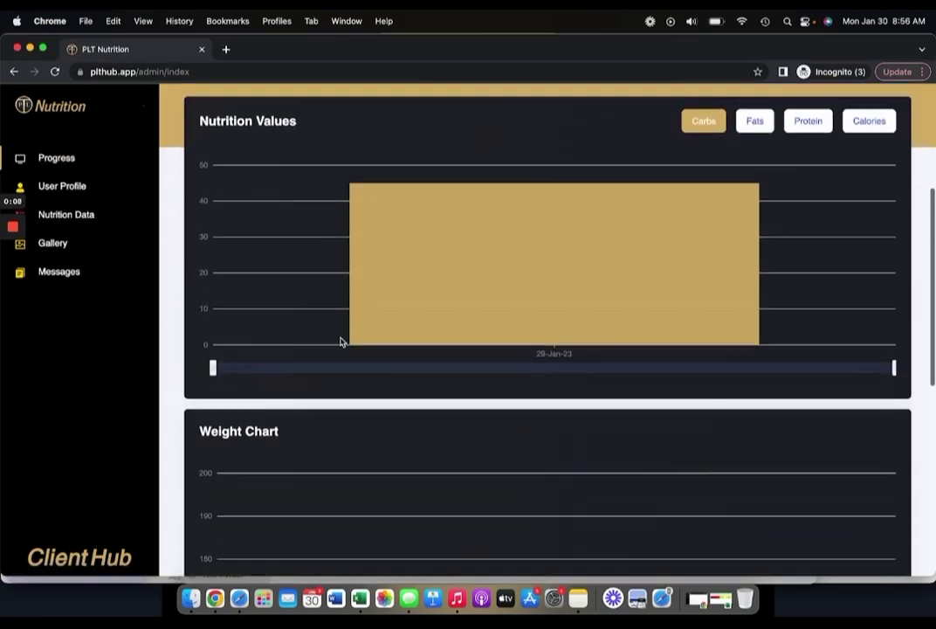
scroll(341, 342, down, 5)
scroll(341, 342, down, 4)
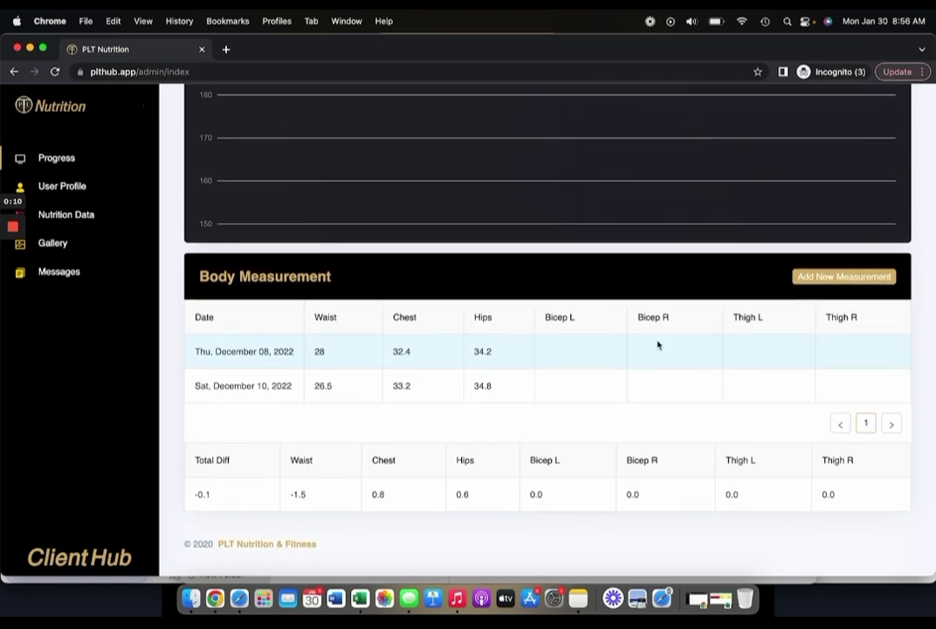
click(836, 287)
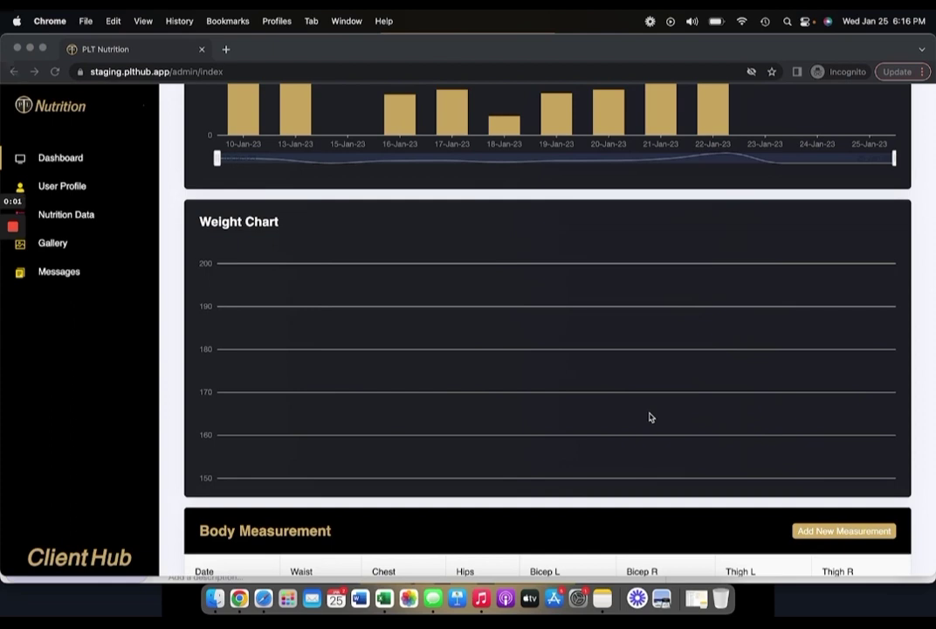
Open Messages and scroll back through the earlier coach chat messages
click(68, 274)
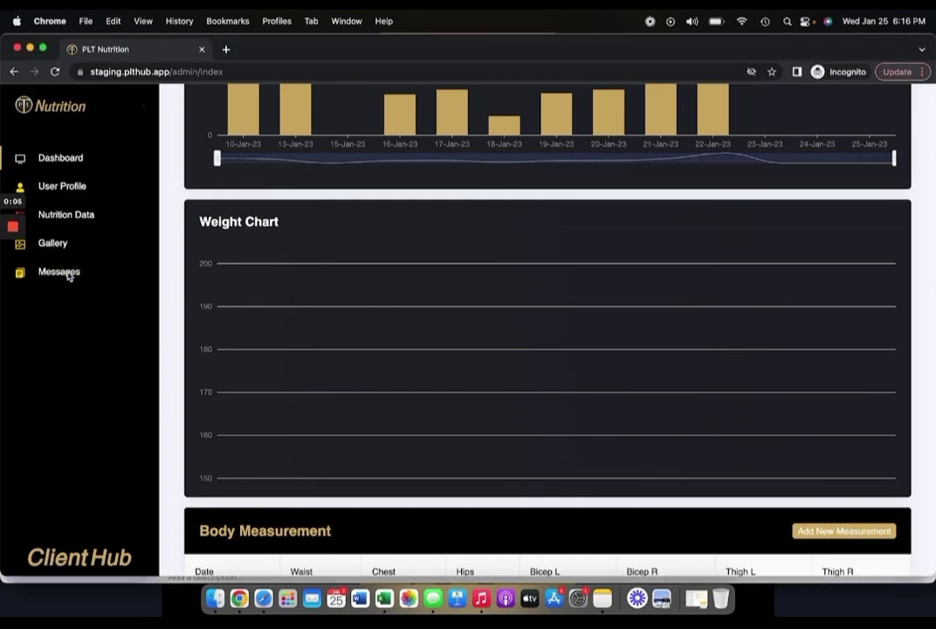
click(68, 273)
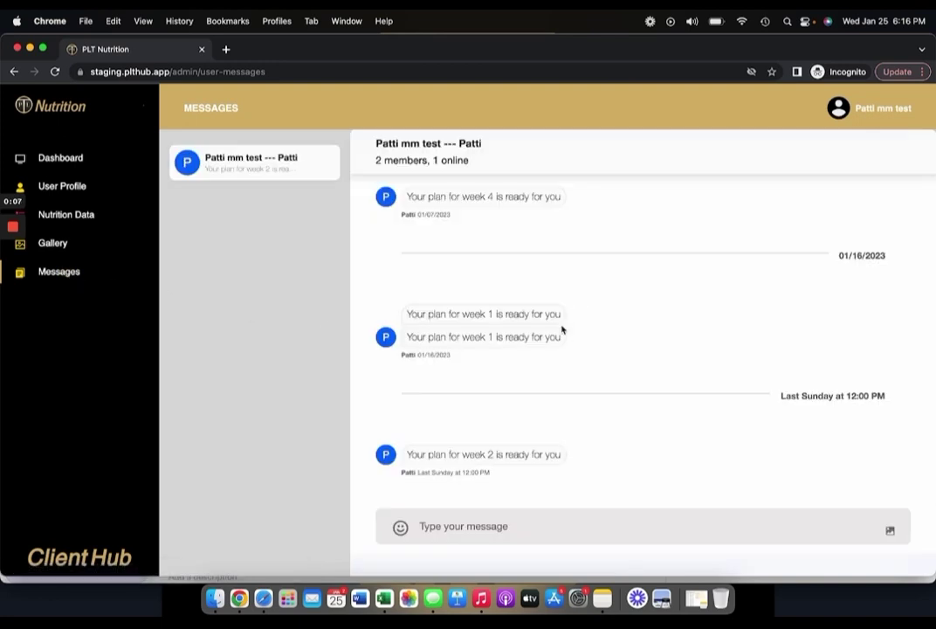
scroll(561, 329, up, 1)
scroll(562, 329, up, 5)
scroll(561, 329, up, 3)
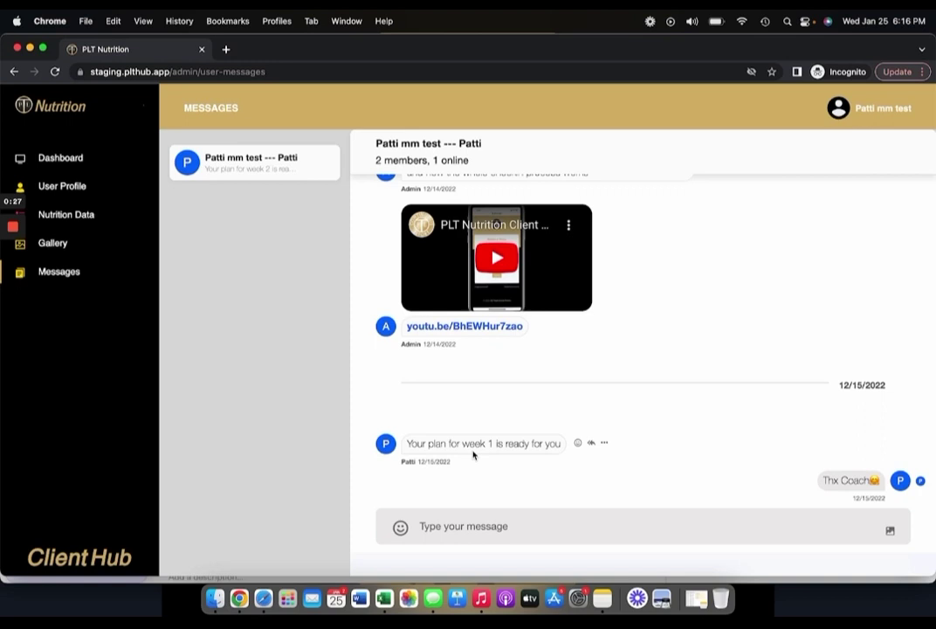
Open Nutrition Data and bring up the Daily Data date picker
click(61, 218)
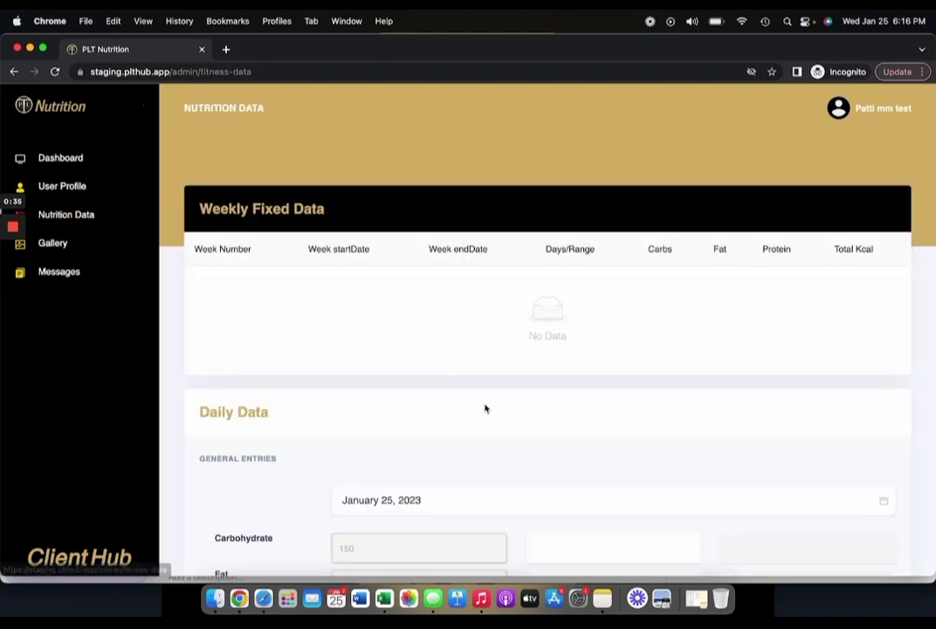
scroll(496, 418, down, 2)
scroll(497, 417, down, 2)
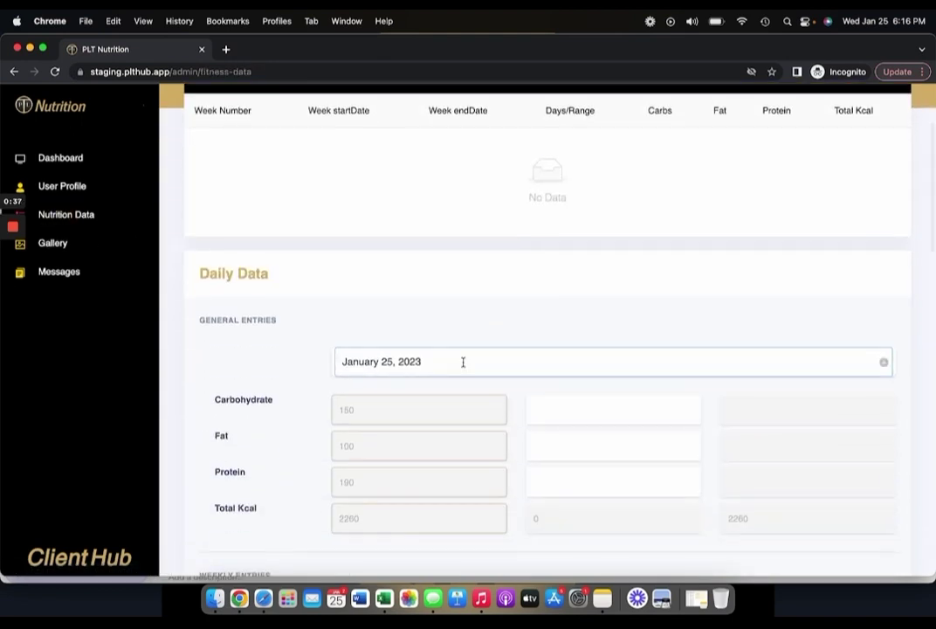
scroll(450, 349, down, 1)
click(435, 334)
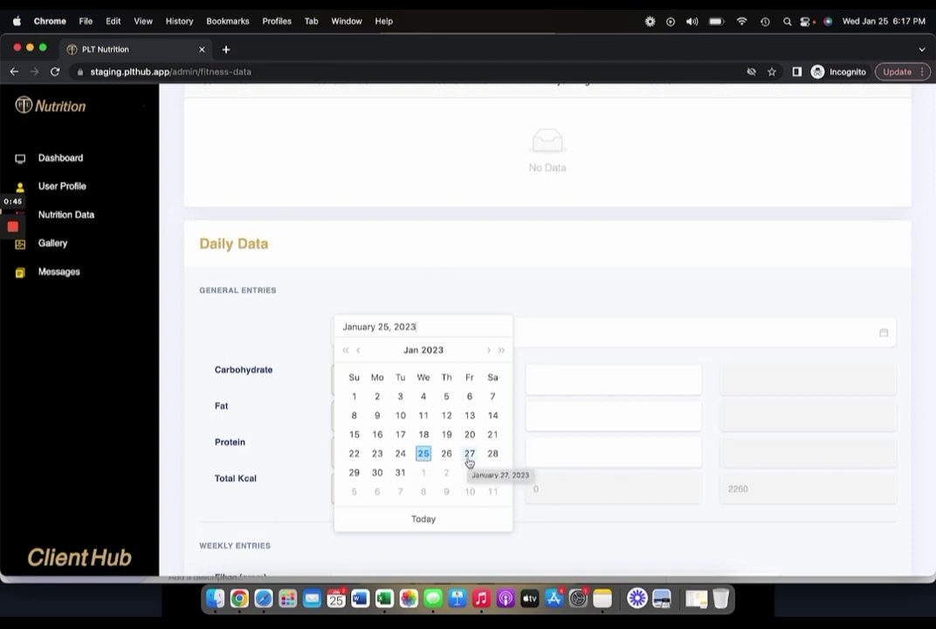
scroll(524, 278, up, 2)
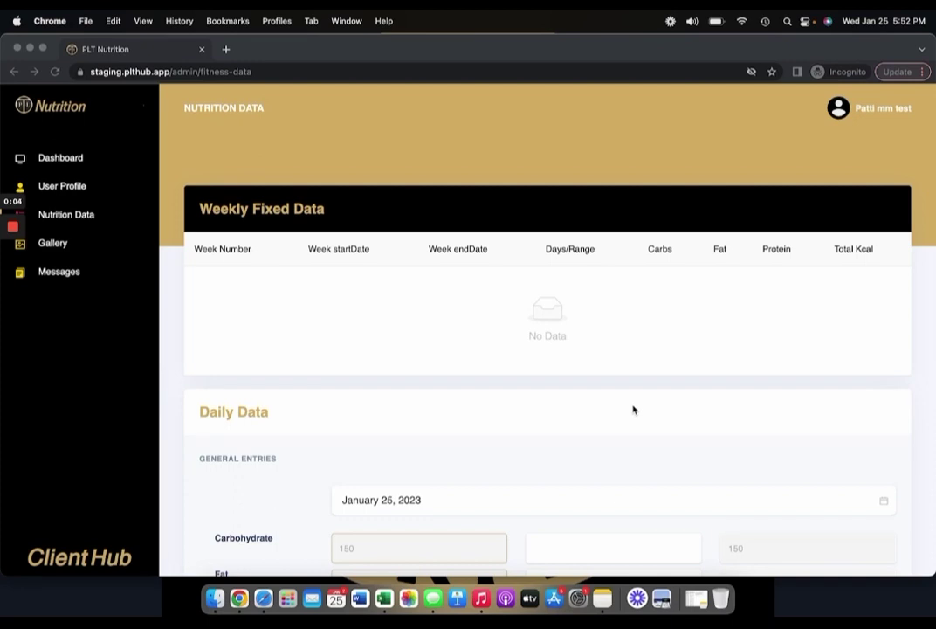
Enter 143 carbohydrate, 98 fat and 167 protein for January 25
scroll(633, 410, down, 3)
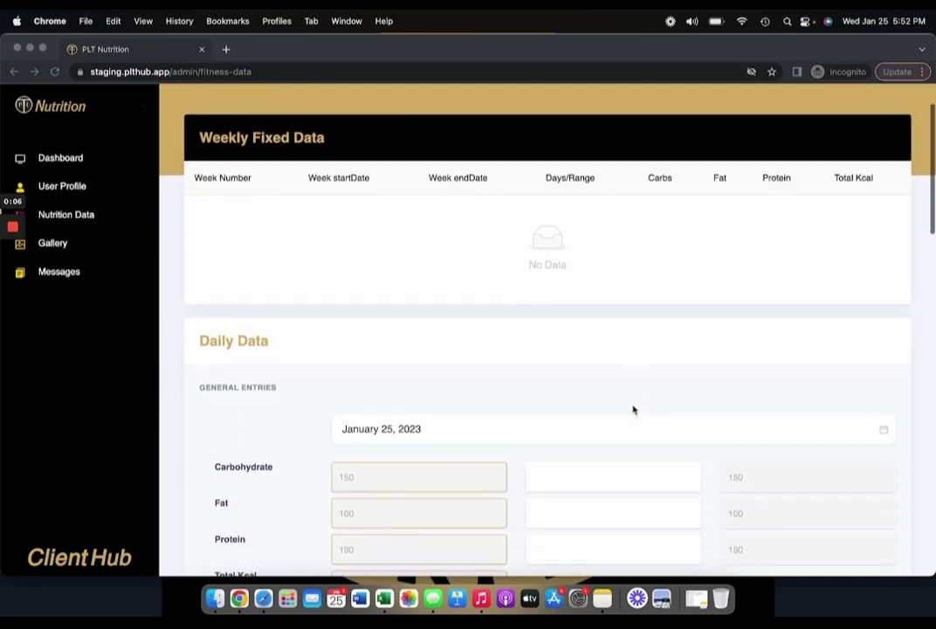
click(569, 481)
text(1)
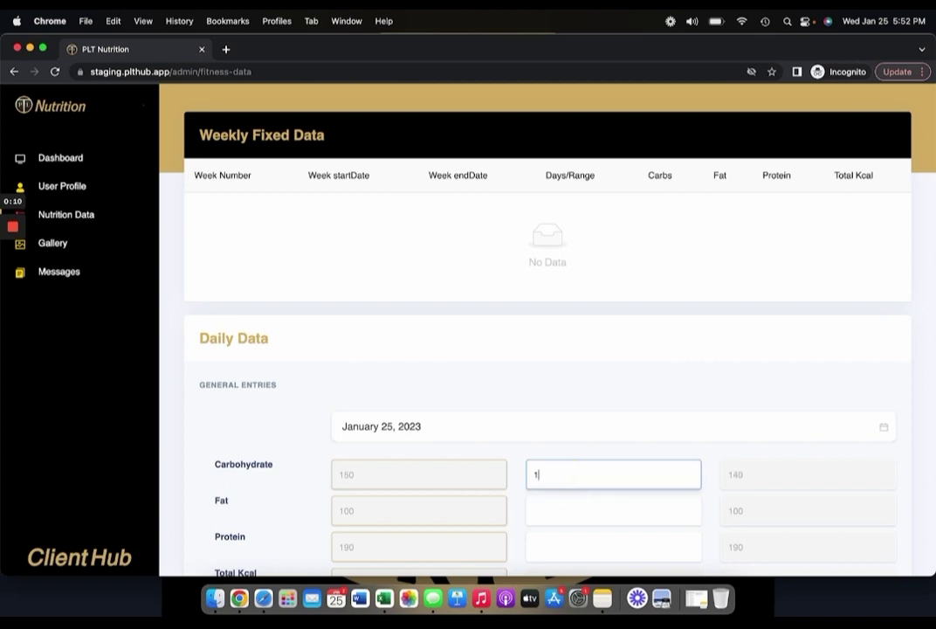
text(43)
click(569, 511)
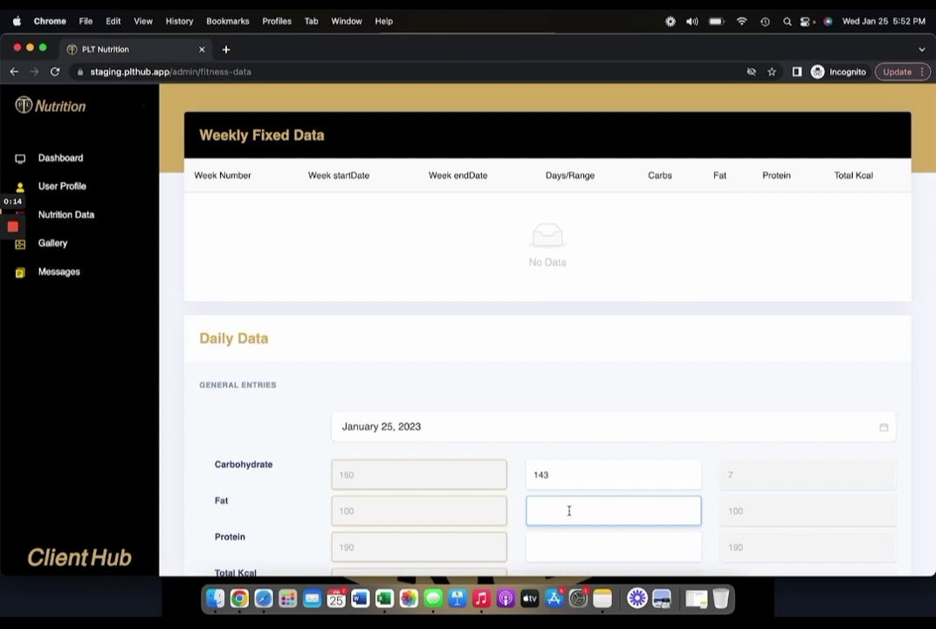
text(98)
click(581, 548)
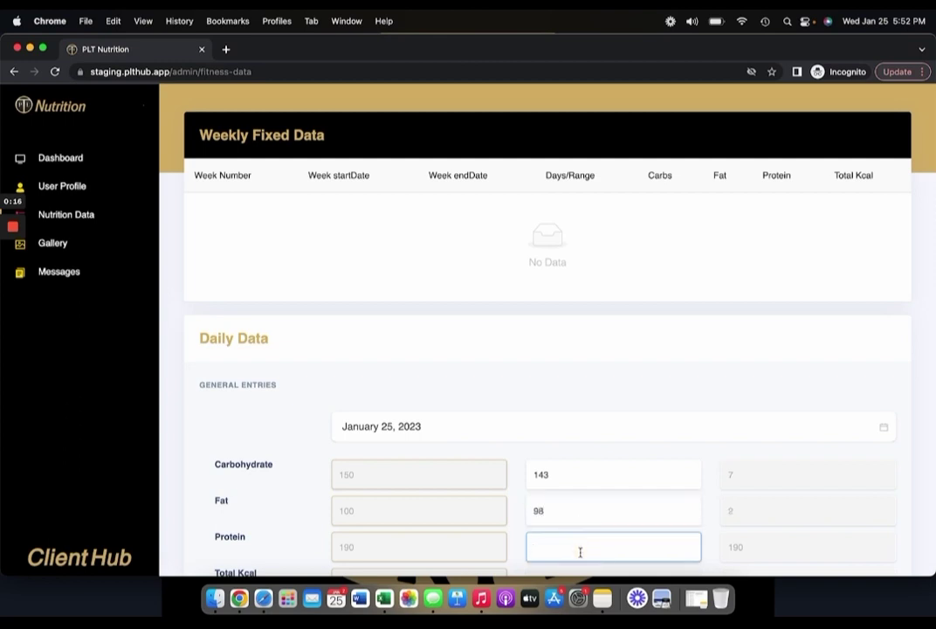
text(1)
text(67)
click(518, 524)
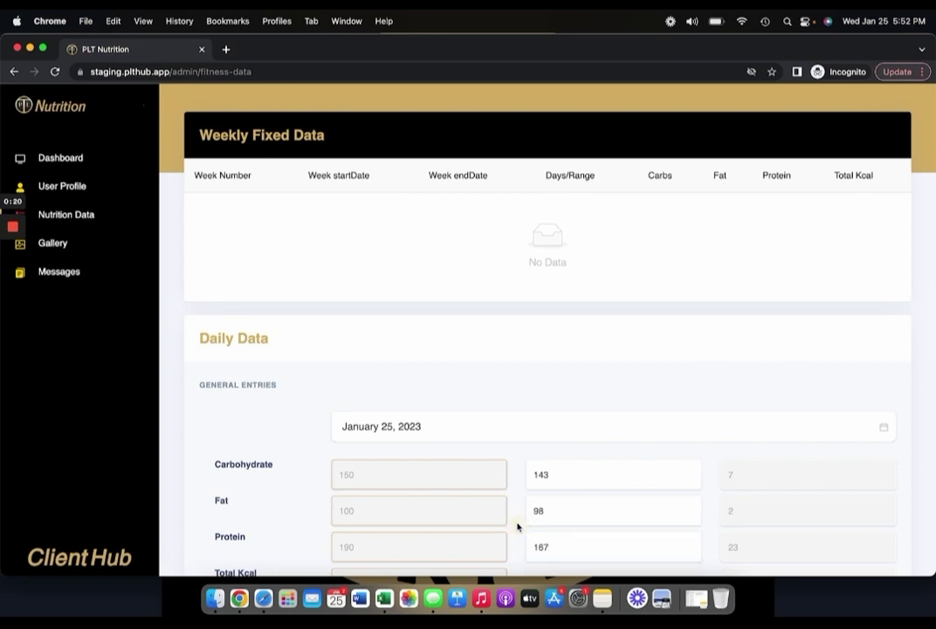
Enter 36 g fiber and 102 oz water in the weekly entries
scroll(517, 526, down, 3)
scroll(517, 526, down, 2)
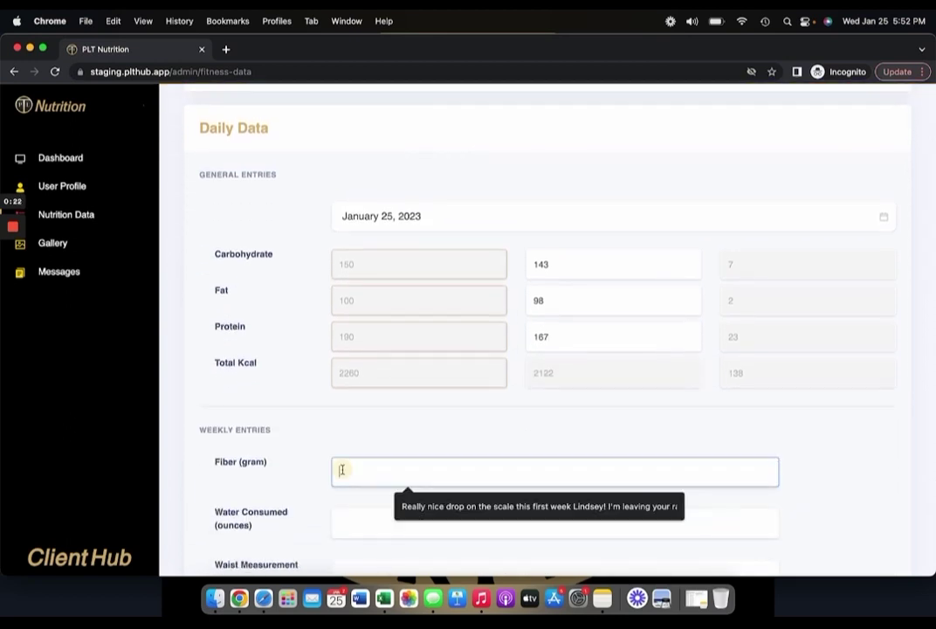
text(36)
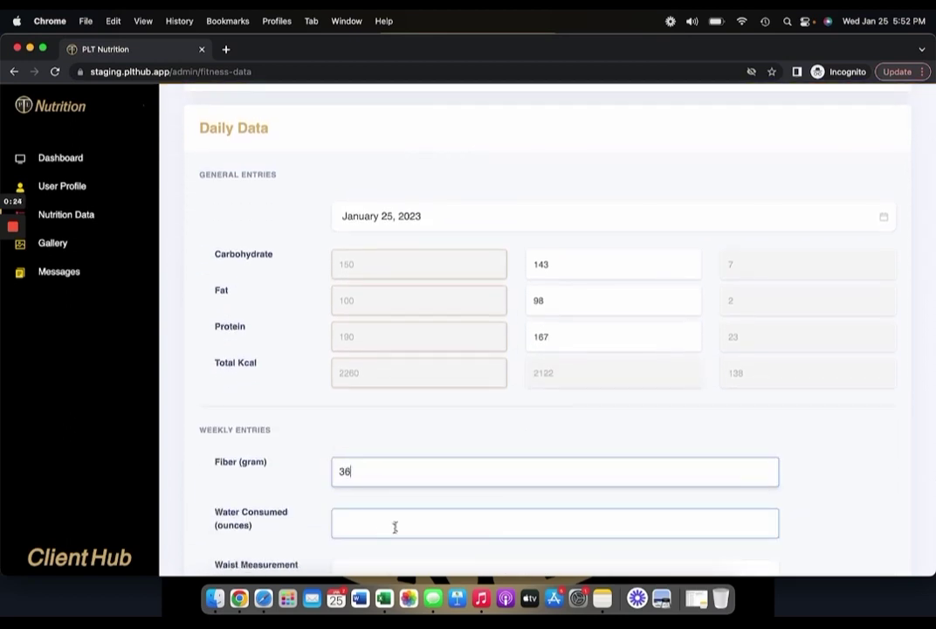
click(395, 527)
text(10)
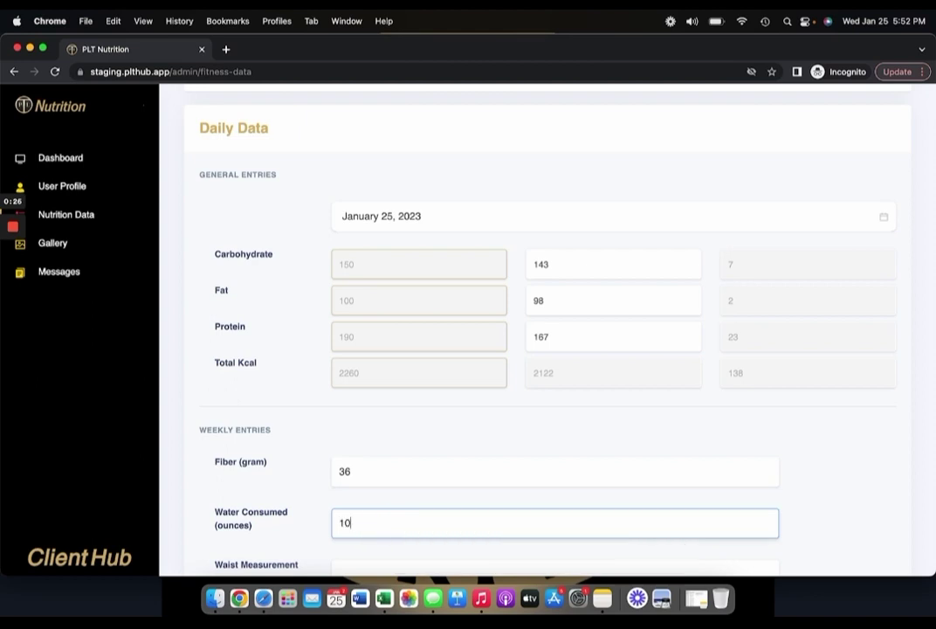
text(2)
click(305, 539)
Record a 34.5-inch waist and change body weight to 187.6 pounds
scroll(304, 539, down, 3)
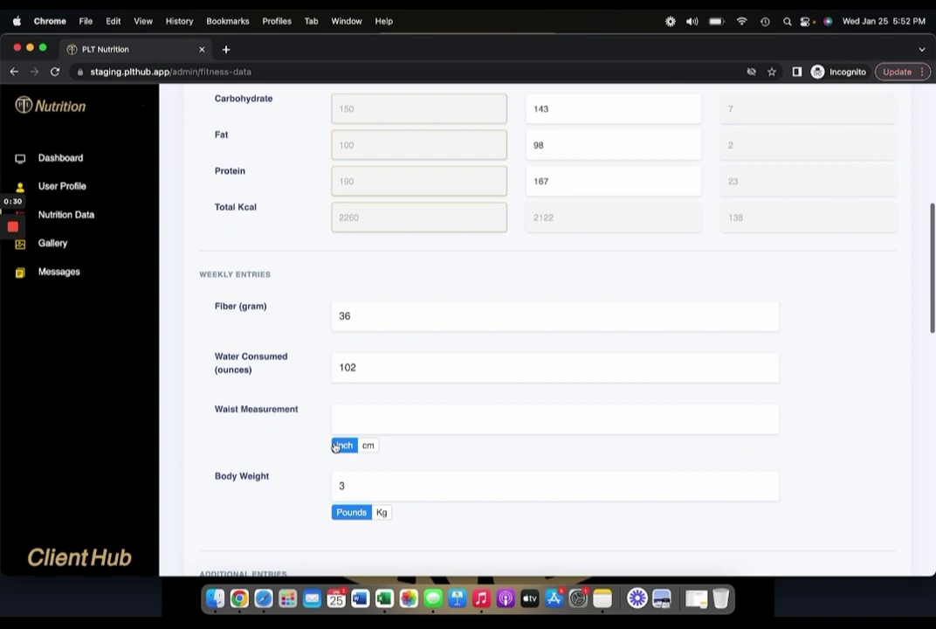
click(373, 419)
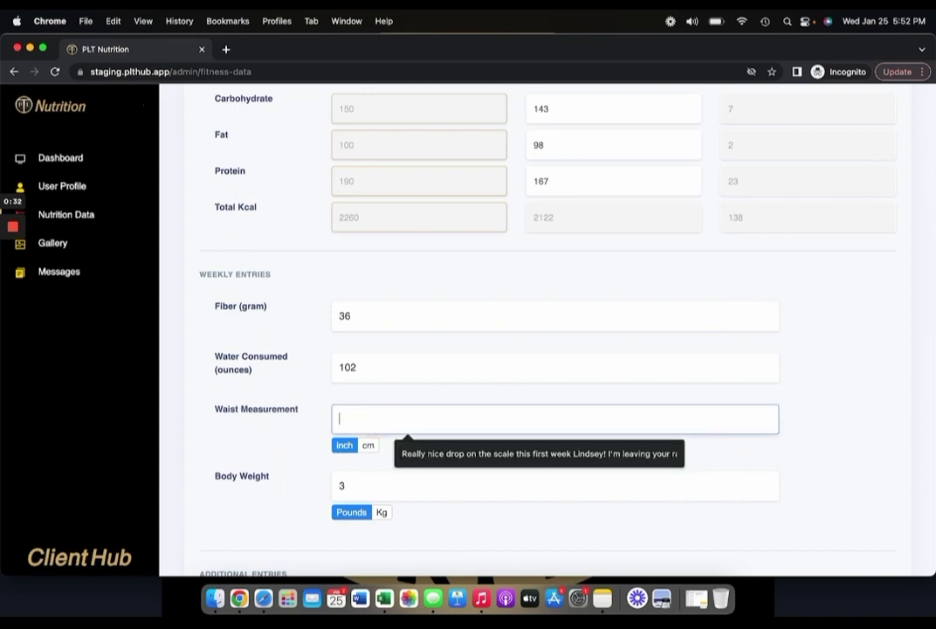
text(34.5)
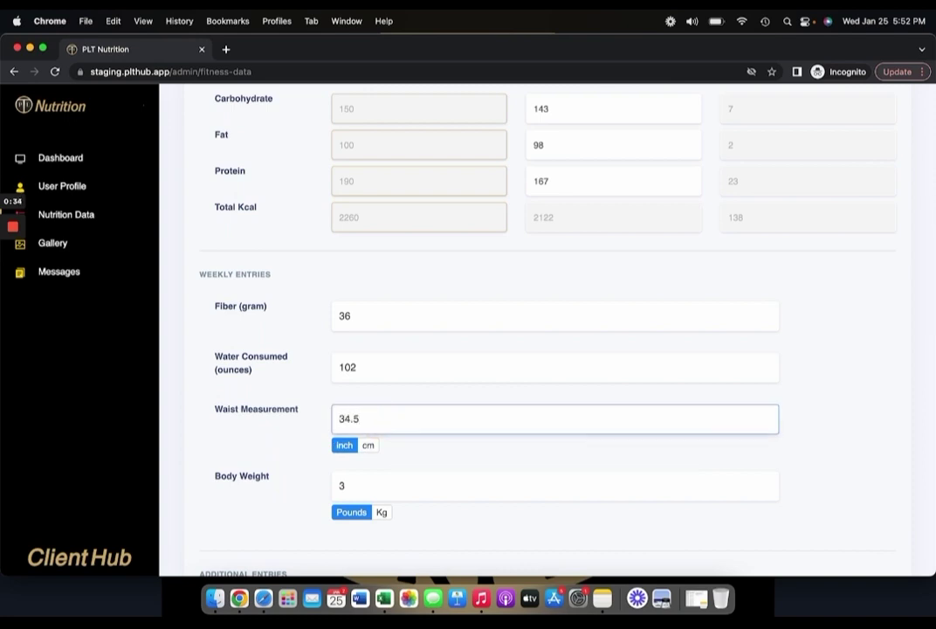
click(362, 486)
key(BackSpace)
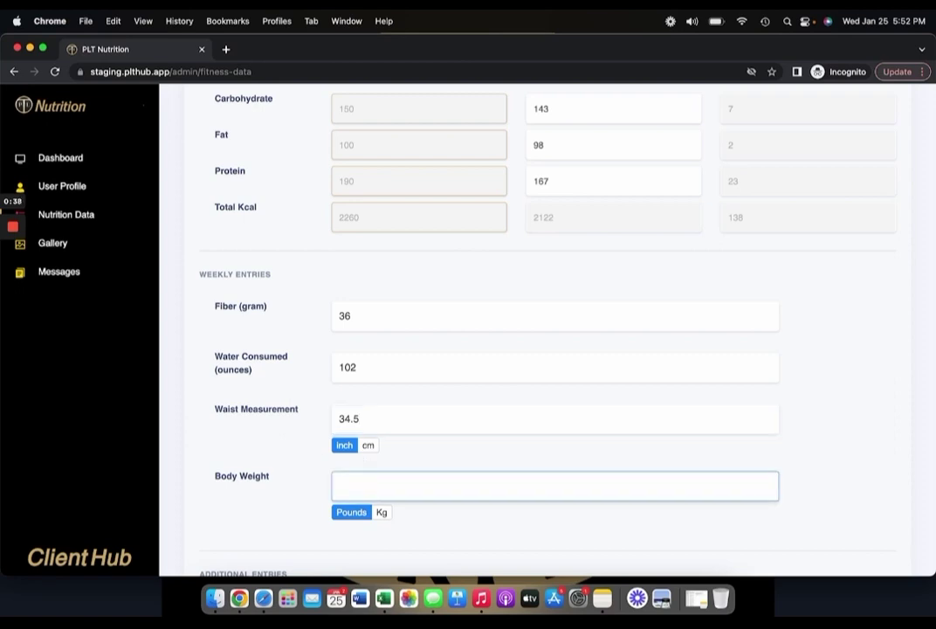
text(18)
text(7.)
text(6)
scroll(292, 513, down, 1)
scroll(291, 512, down, 1)
scroll(292, 513, down, 1)
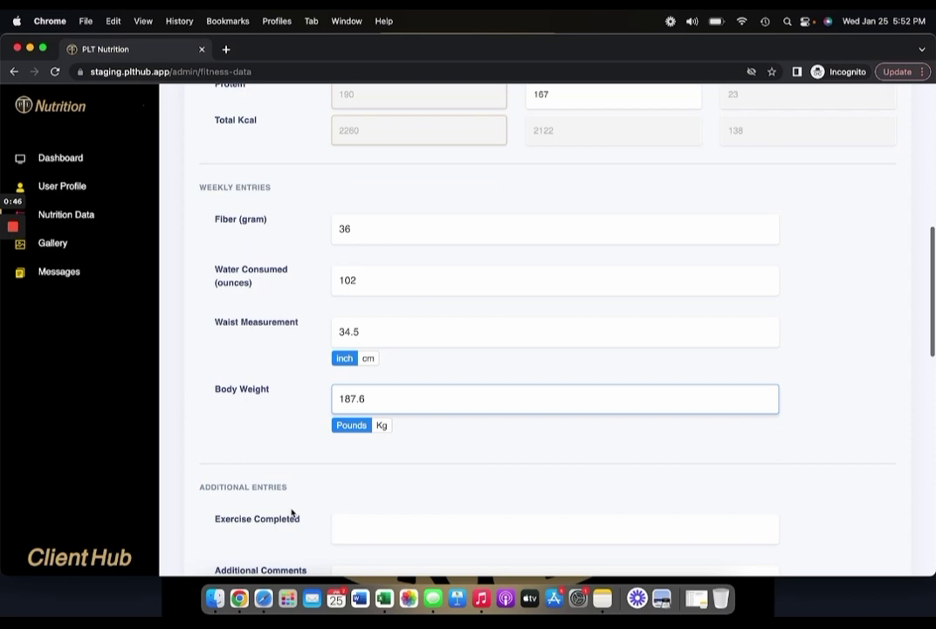
scroll(291, 512, down, 1)
scroll(292, 511, down, 2)
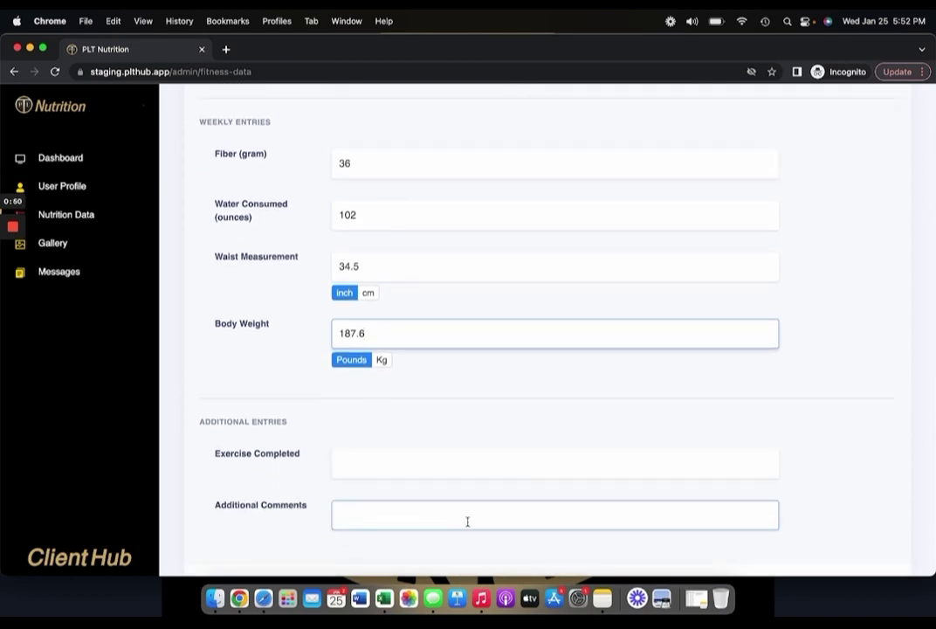
scroll(467, 521, down, 2)
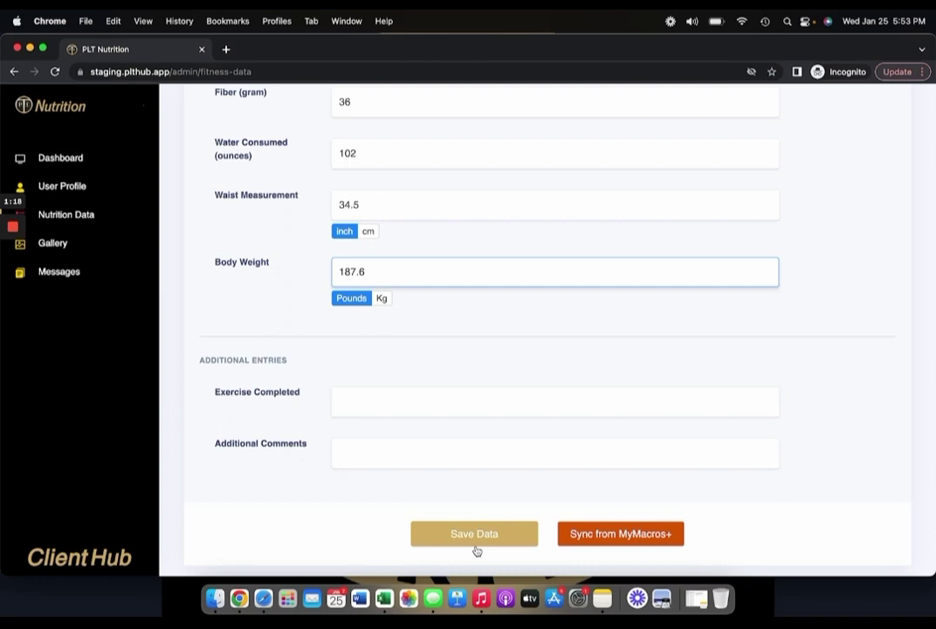
scroll(372, 521, down, 1)
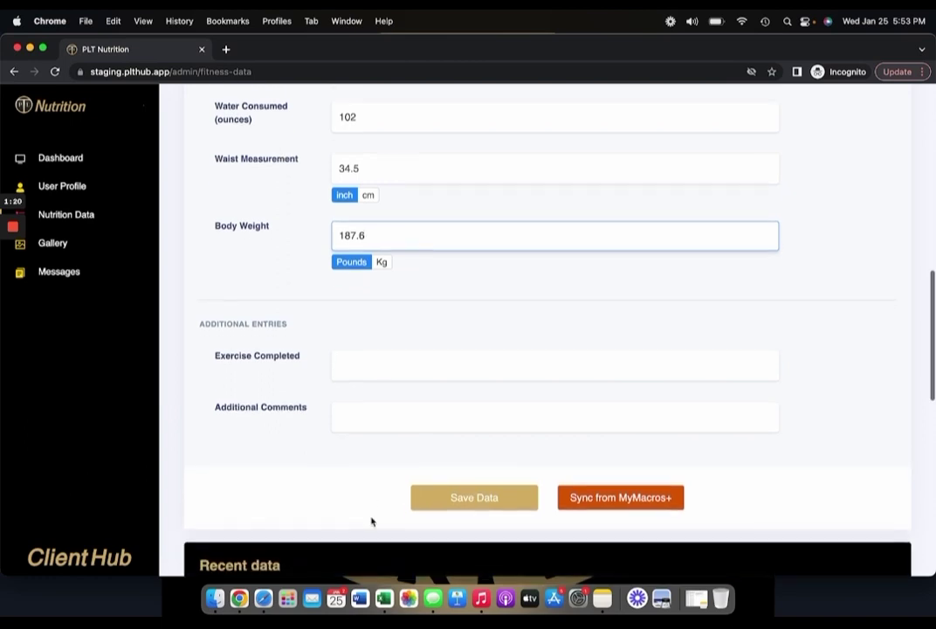
scroll(372, 521, up, 1)
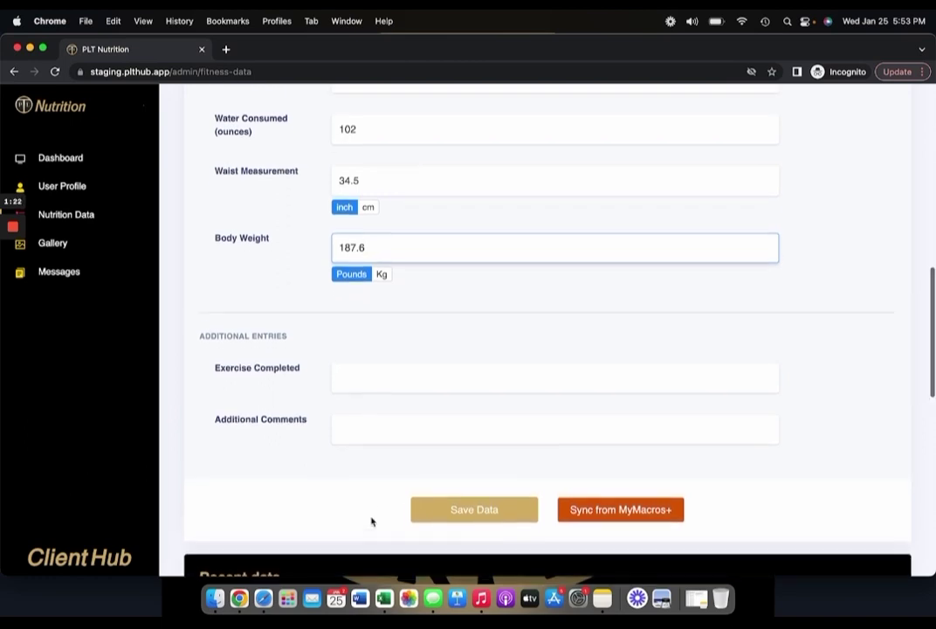
scroll(372, 521, up, 5)
scroll(372, 520, up, 4)
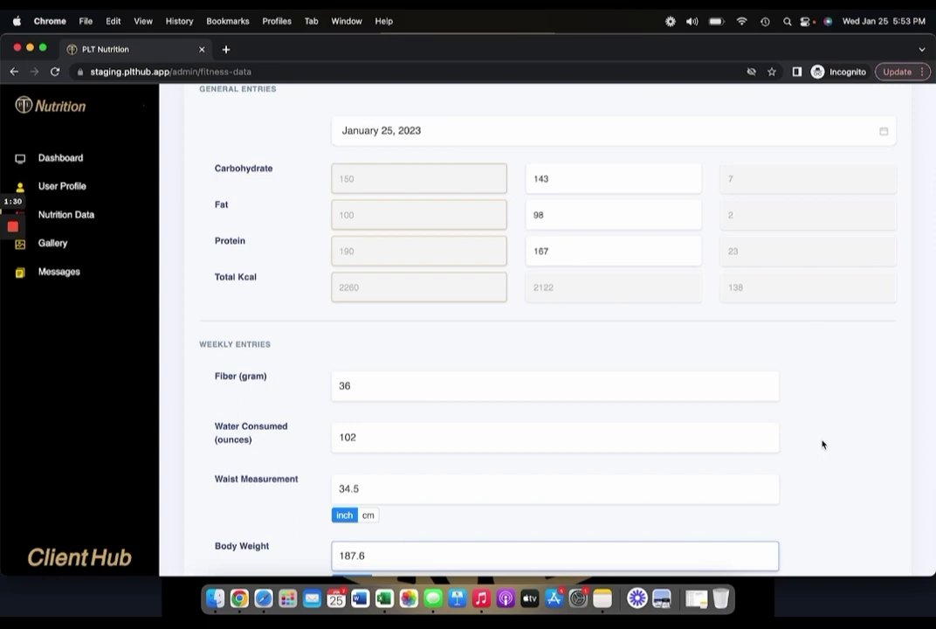
Scroll past Save Data to the Recent data table with the January 25 entry
scroll(822, 445, down, 2)
scroll(821, 445, down, 3)
scroll(822, 444, down, 3)
scroll(822, 445, down, 2)
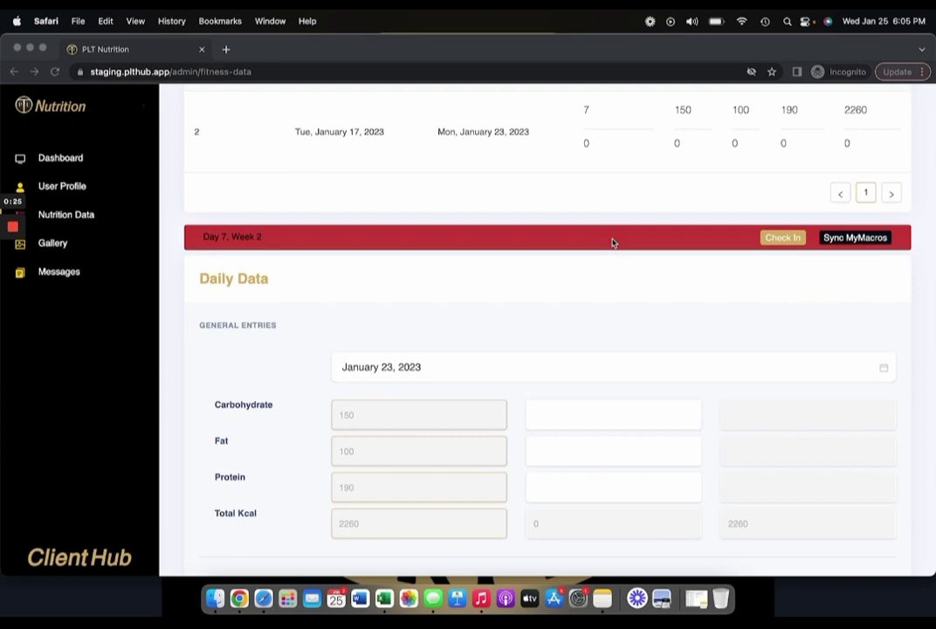
Scroll down to the January 23 weekly entries showing 187.2-pound body weight
scroll(597, 374, down, 4)
scroll(597, 376, down, 6)
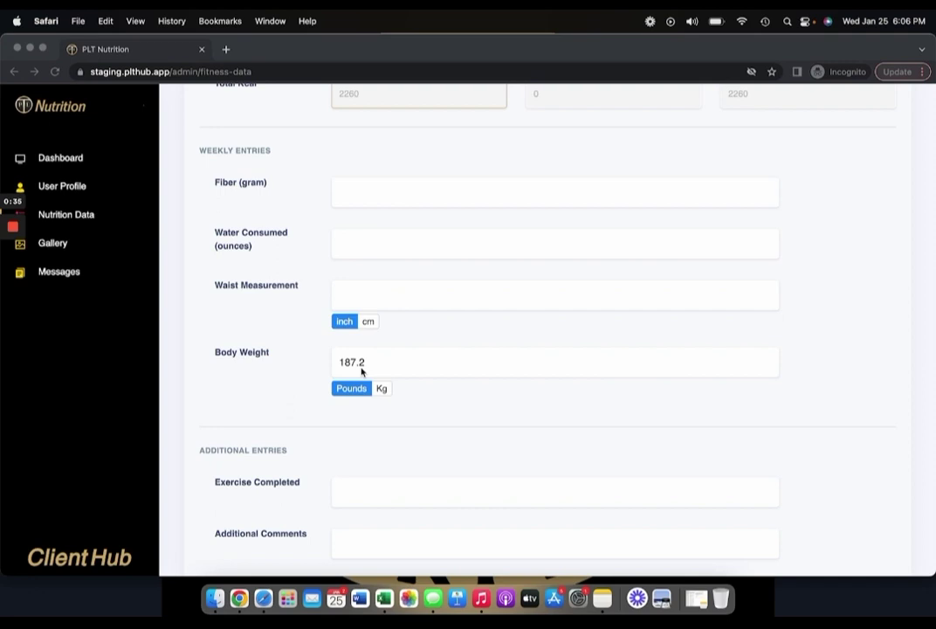
Scroll down to Save Data, then back up to the Day 7, Week 2 check-in bar
scroll(376, 473, down, 2)
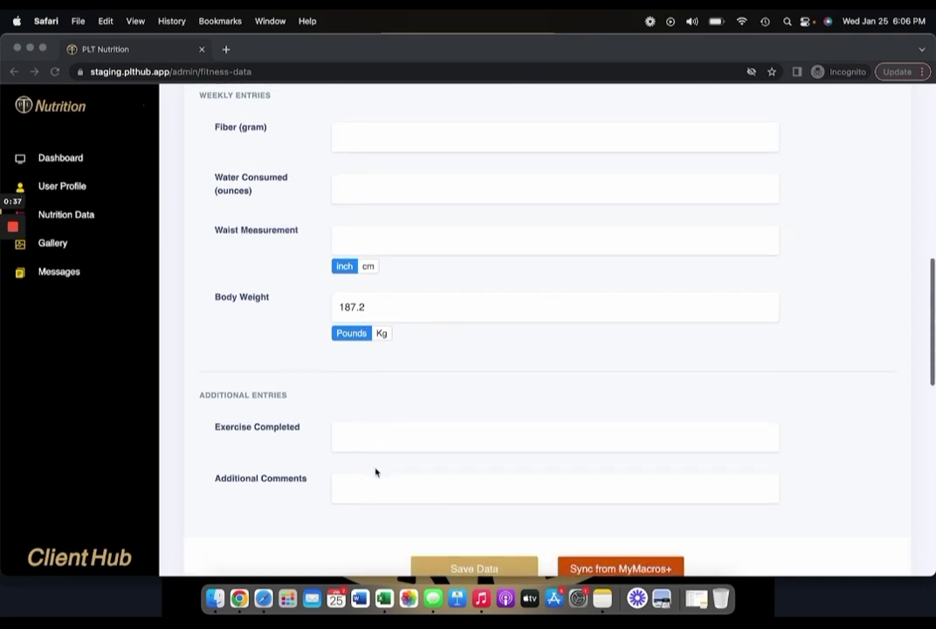
scroll(377, 495, down, 2)
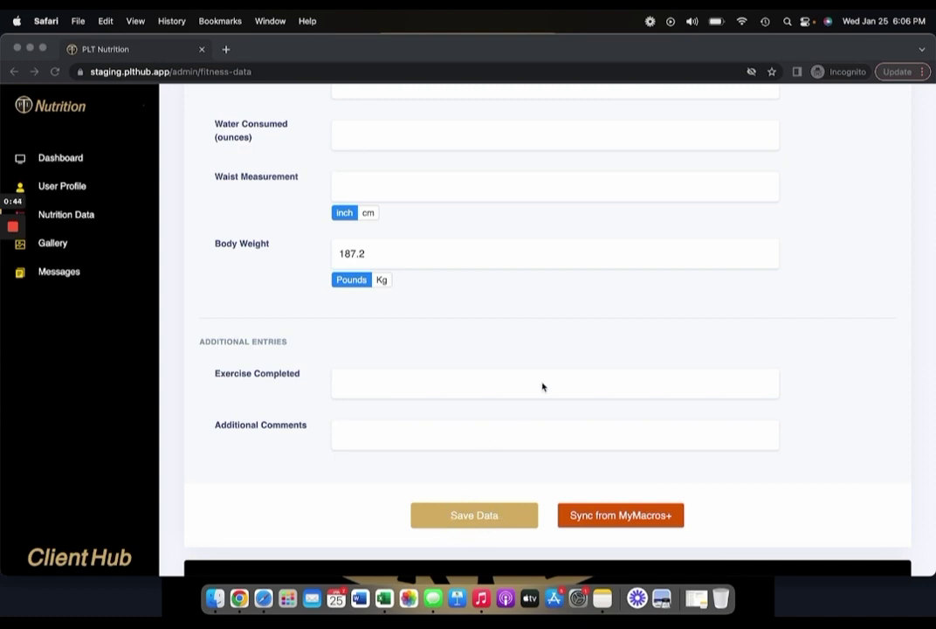
scroll(542, 387, up, 3)
scroll(543, 387, up, 3)
scroll(542, 386, up, 3)
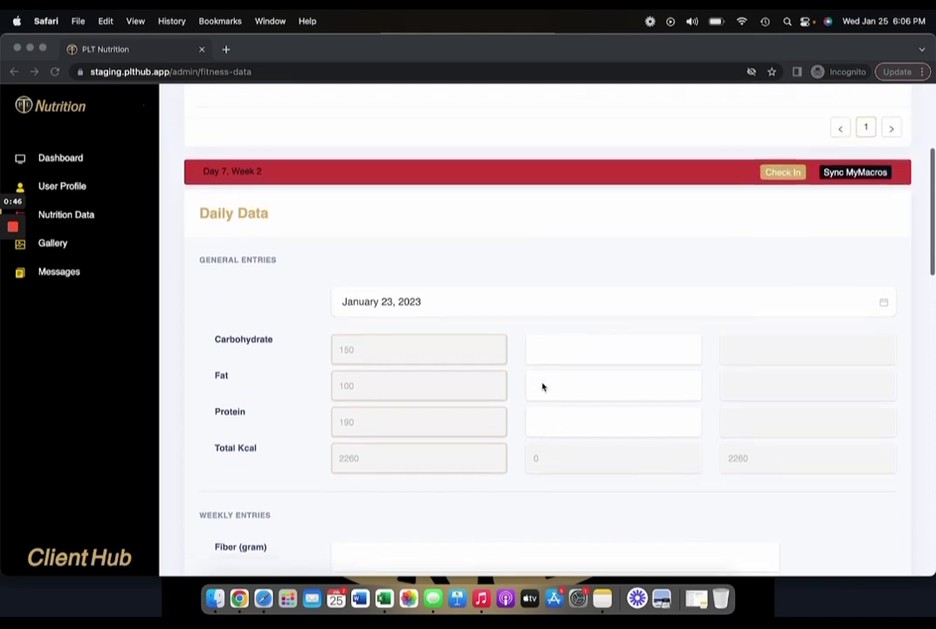